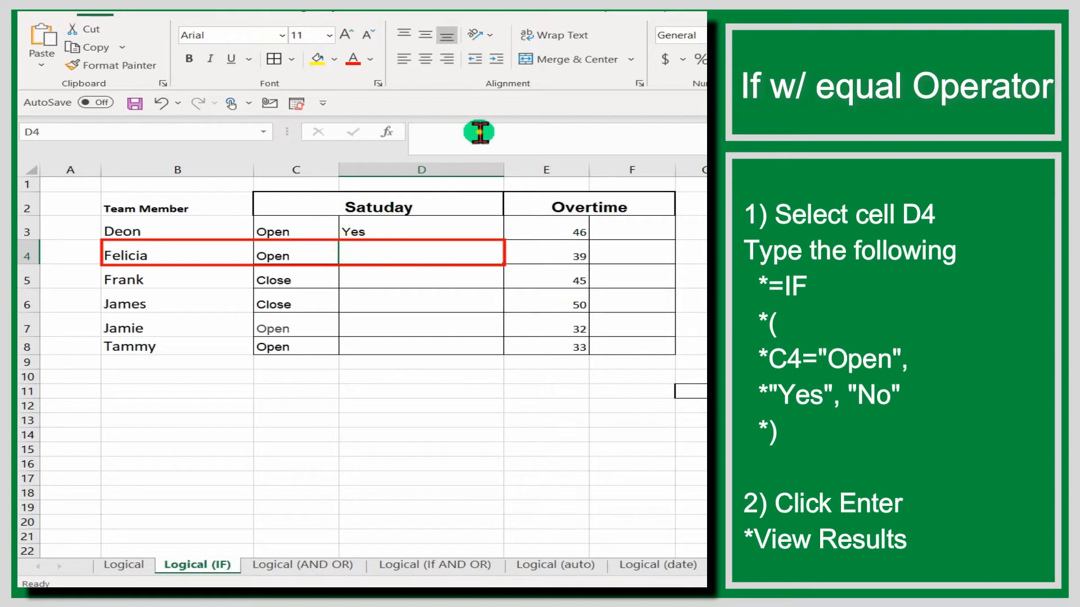
Enter the formula =IF(C4="Open", "Yes", "No") in cell D4
text(=)
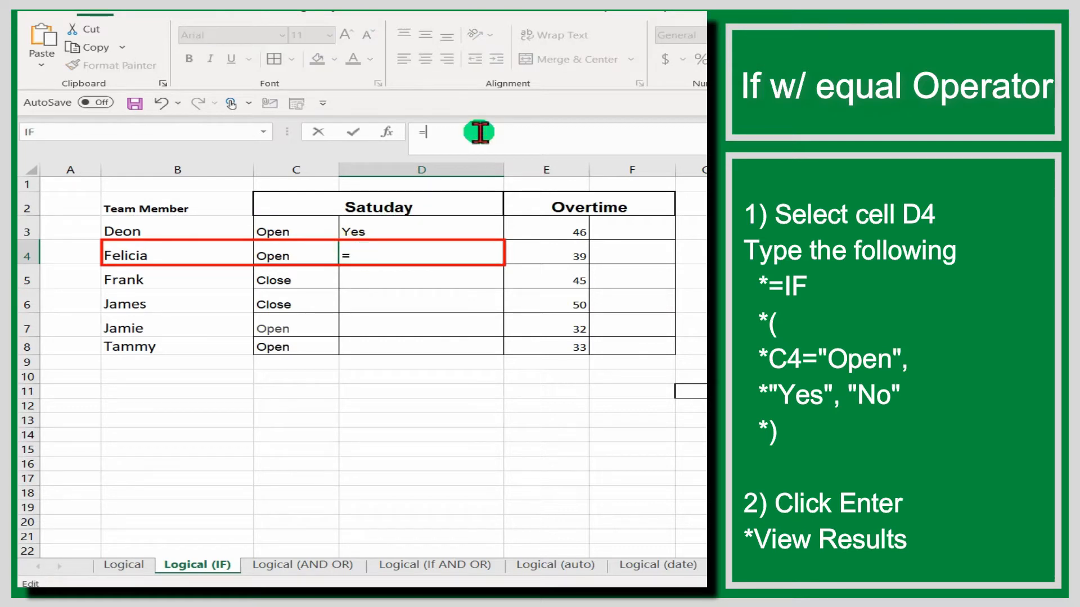
text(if()
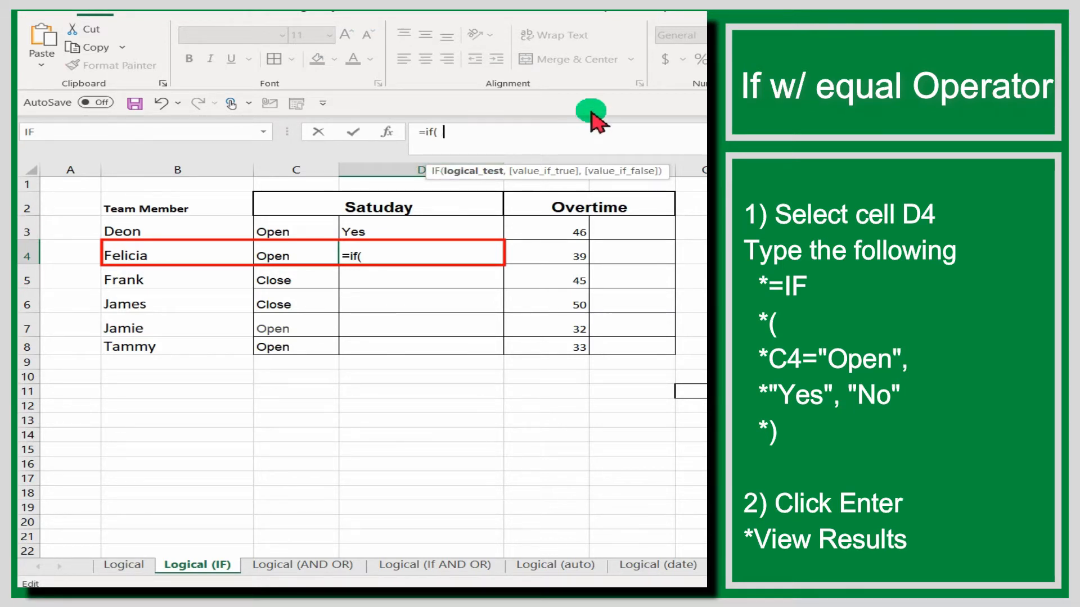
text(c4)
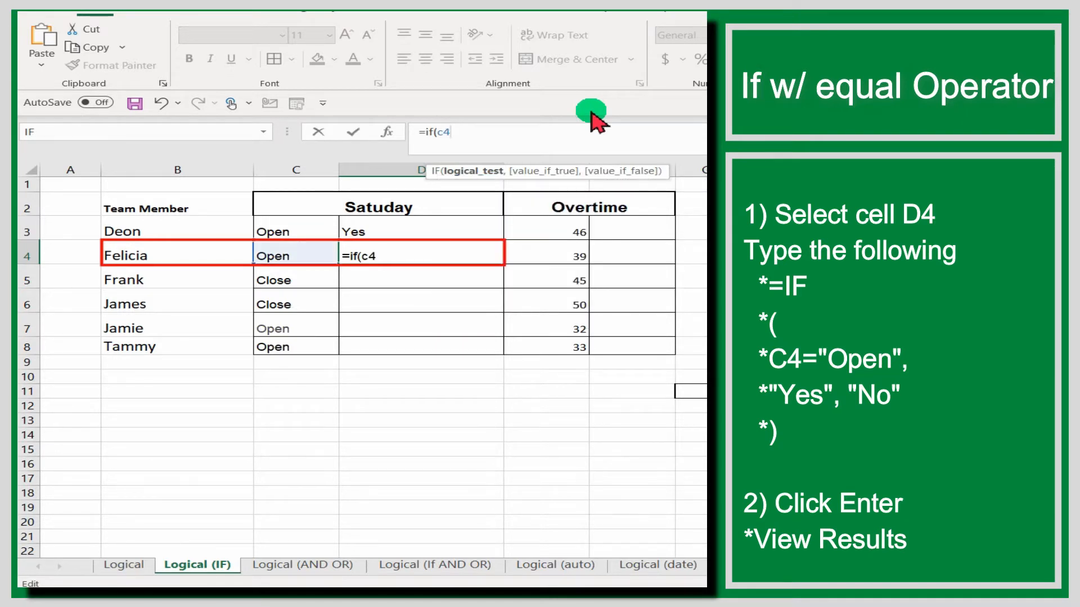
text(=")
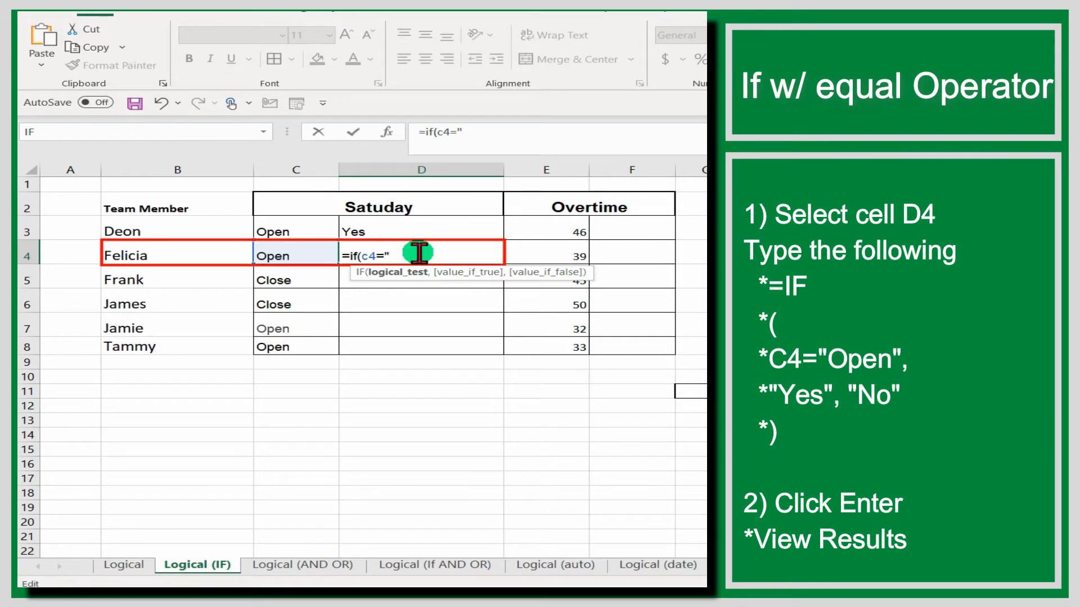
text(Open")
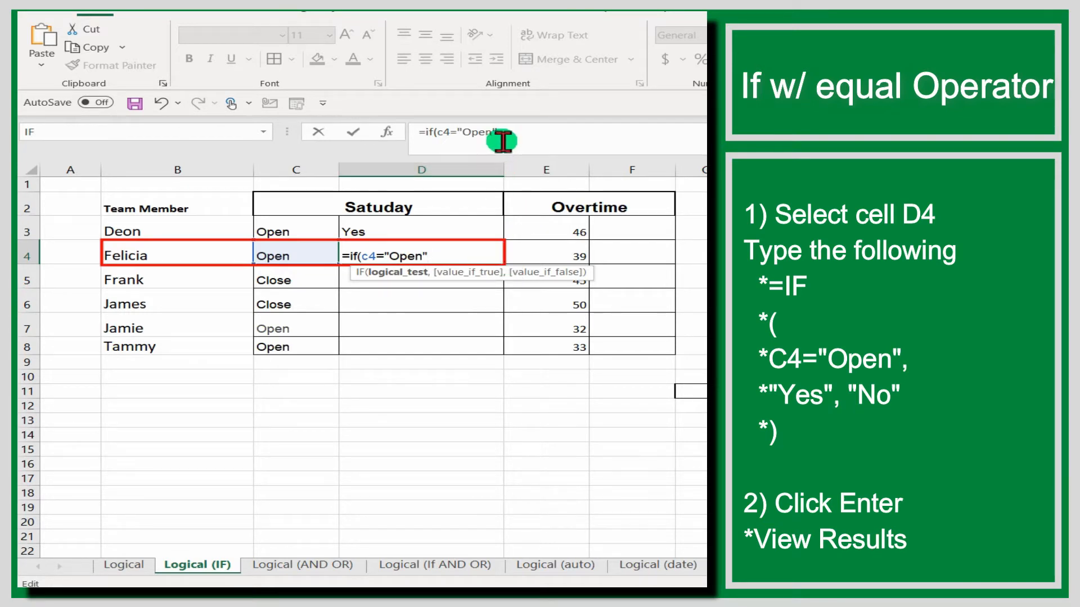
text(, ")
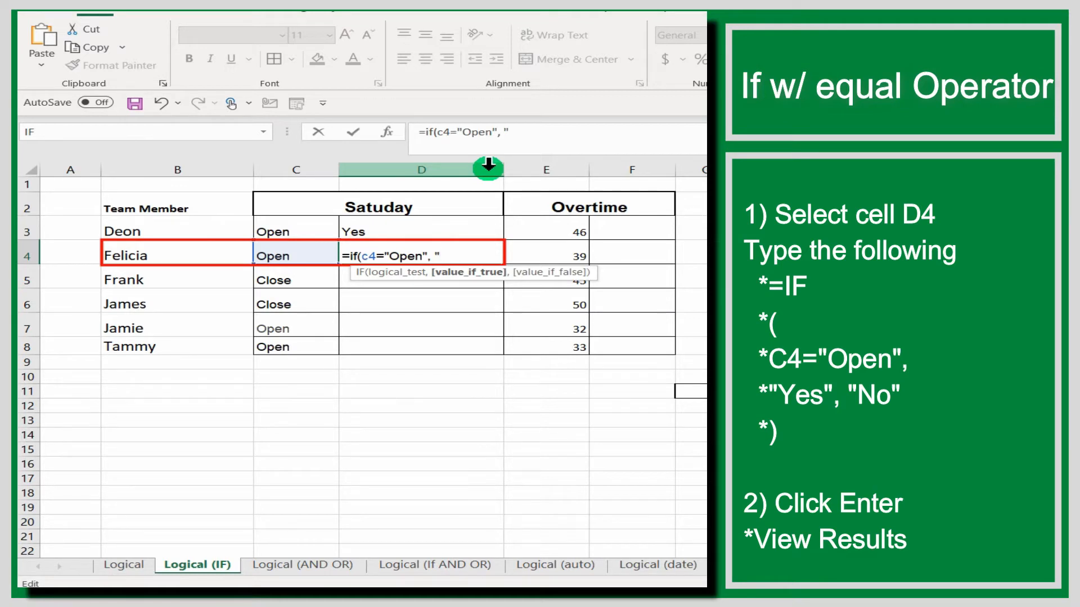
text(Yes", "No)
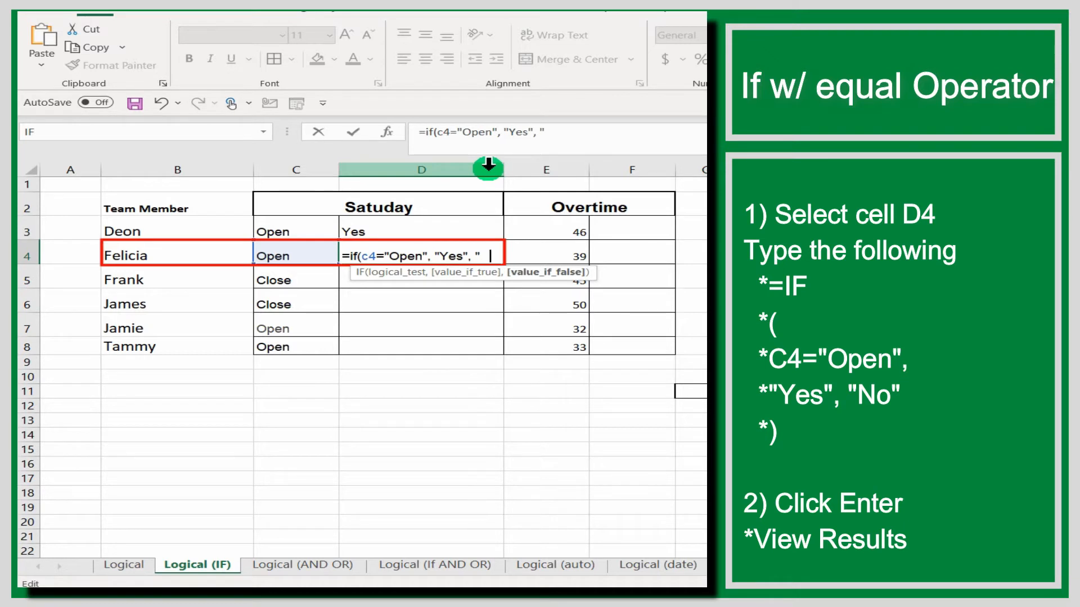
text(w"))
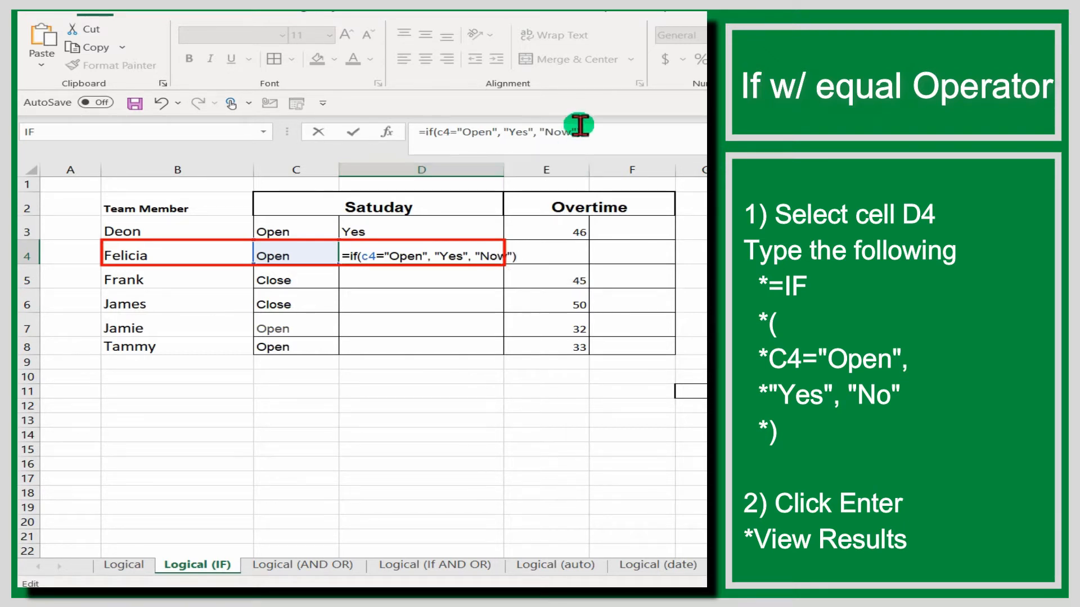
click(565, 134)
key(BackSpace)
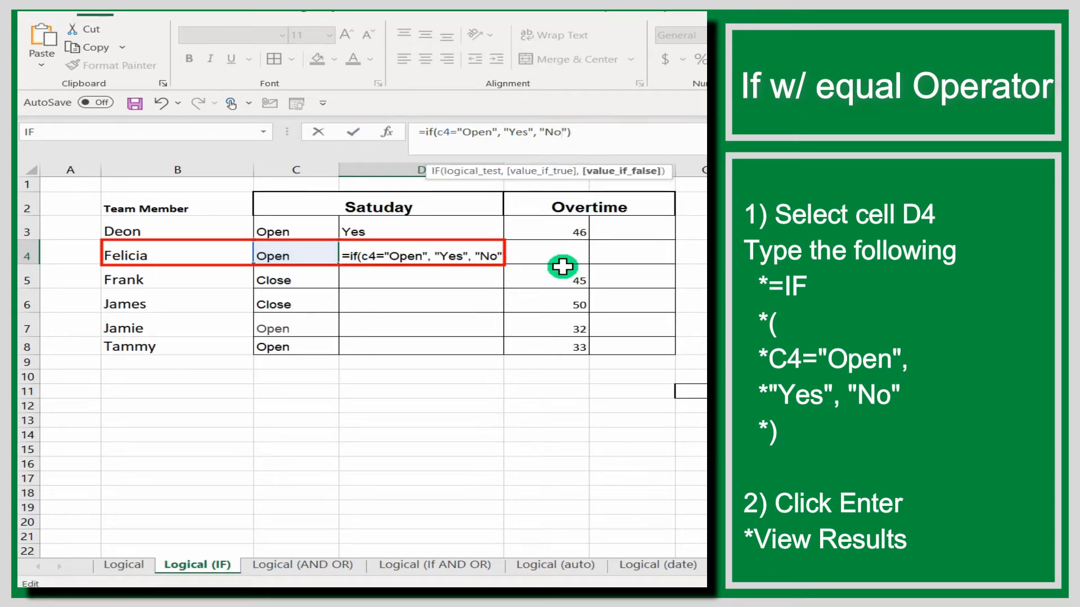
key(Return)
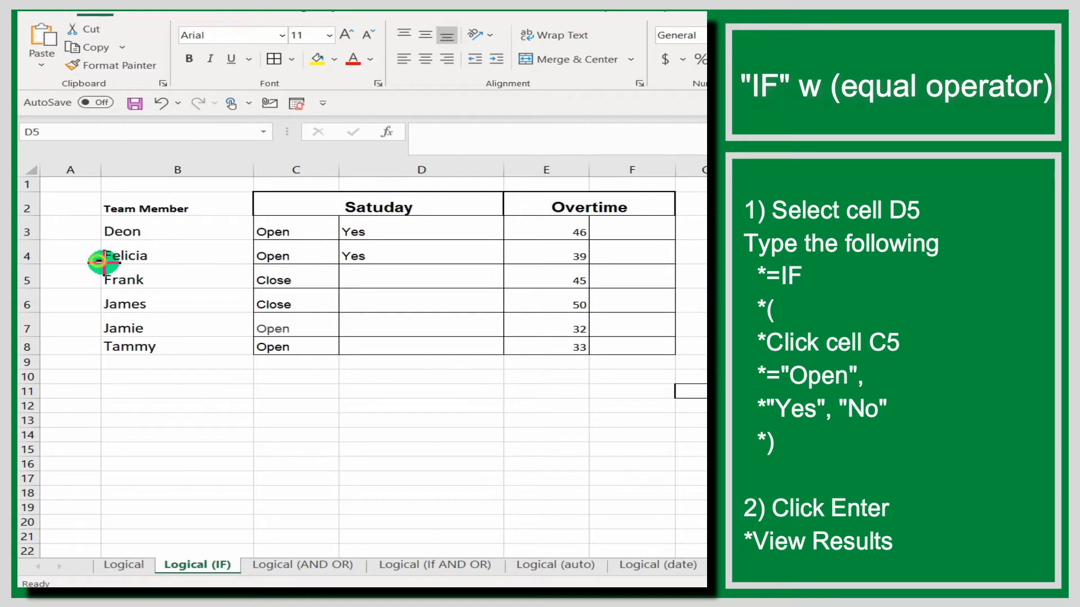
Enter the formula =IF(C5="Open", "Yes", "No") in cell D5, referencing cell C5 for the logical test
mouse_move(484, 284)
mouse_down()
mouse_move(631, 289)
mouse_move(507, 288)
mouse_up()
click(441, 277)
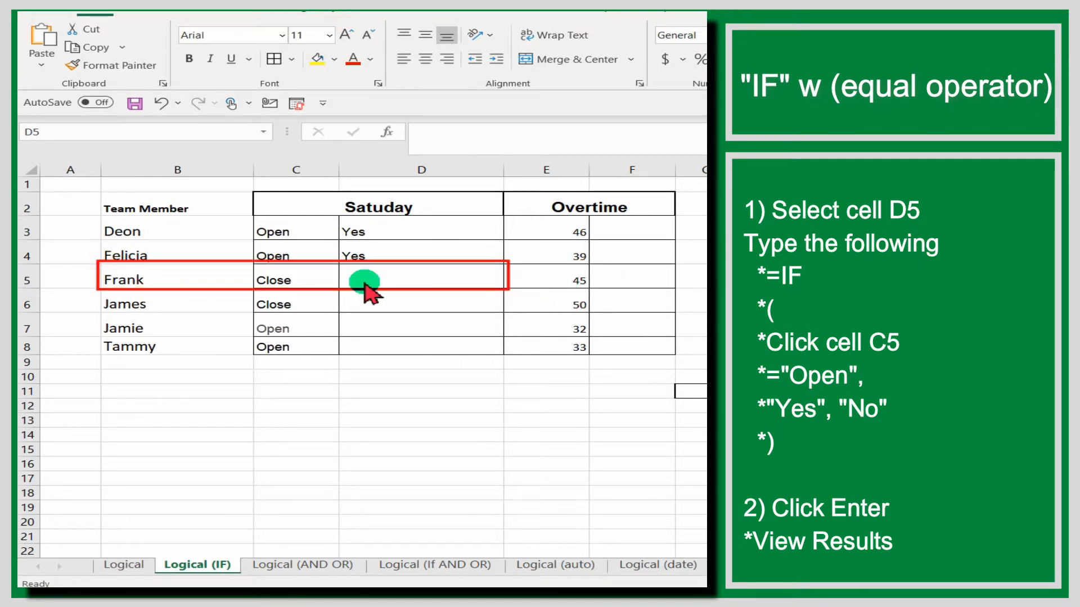
click(482, 136)
text(=)
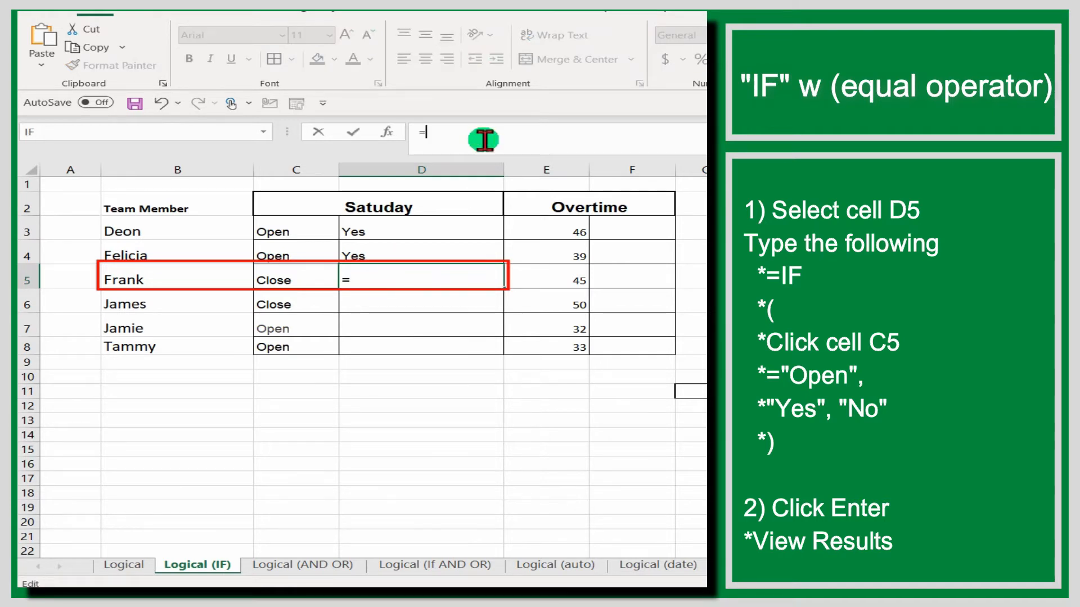
text(if()
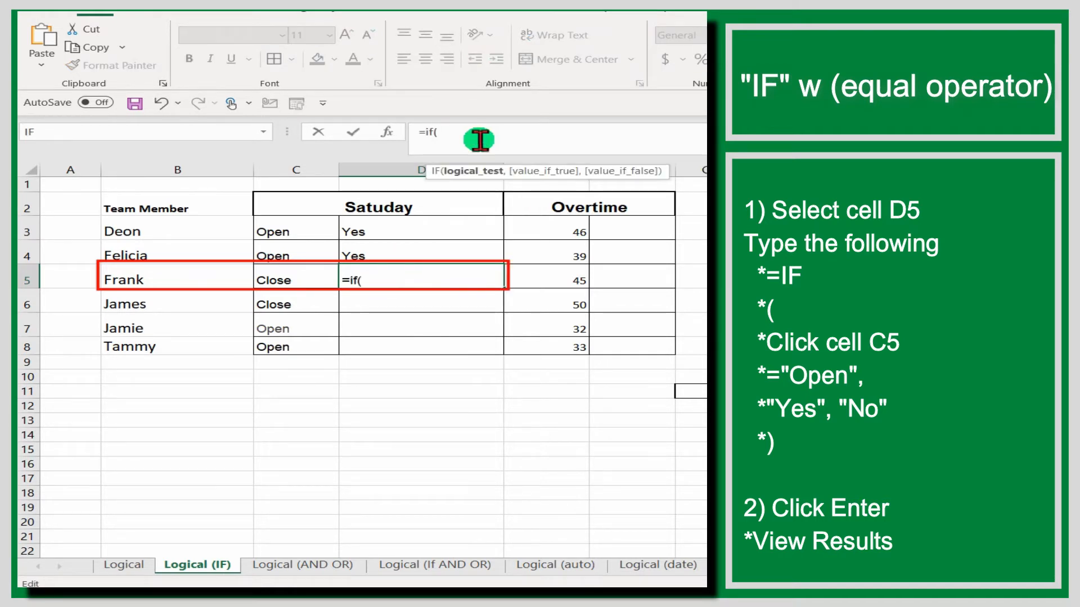
click(284, 274)
click(529, 135)
text(=)
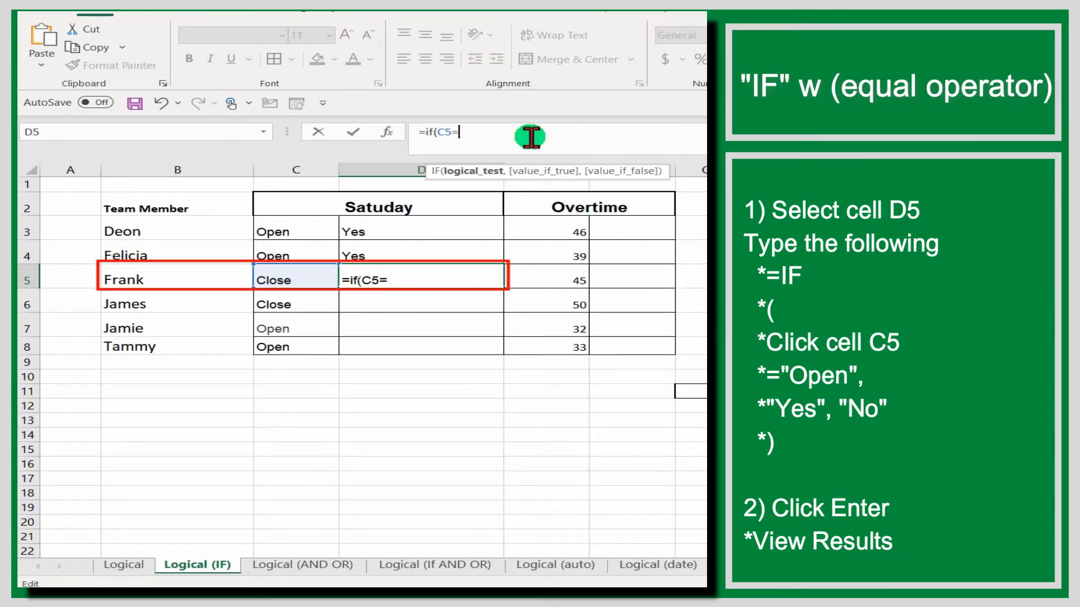
text("Open", "Yes",)
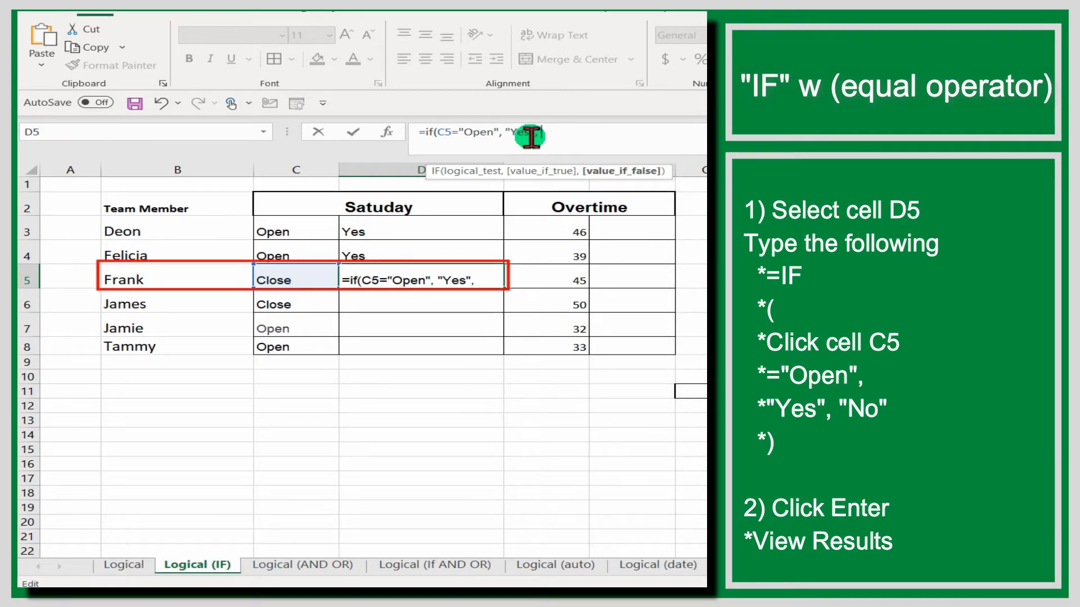
text( "no)
key(BackSpace)
key(BackSpace)
text(No")
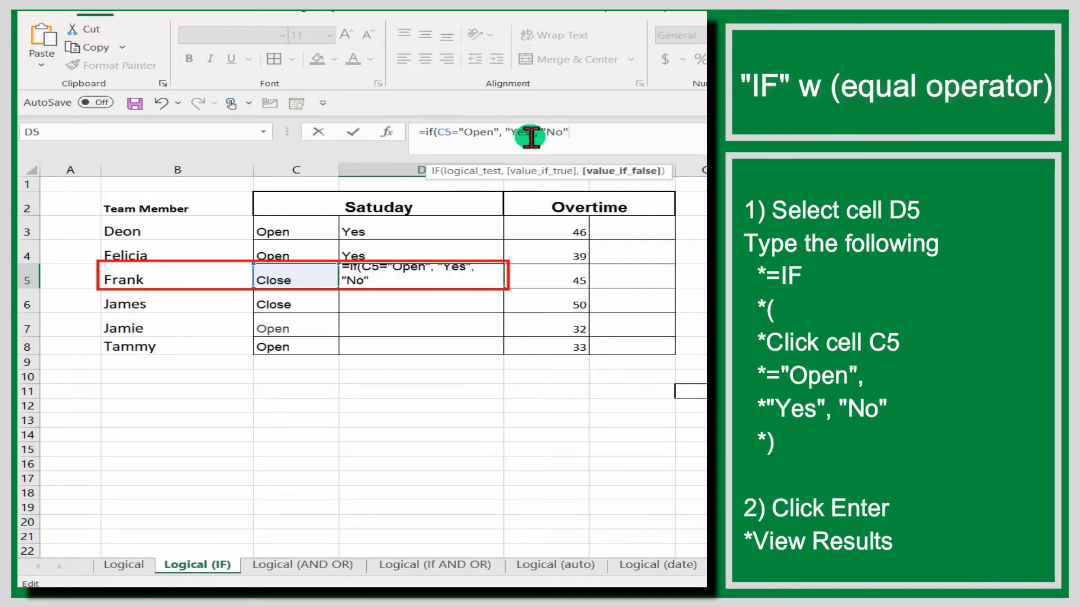
text())
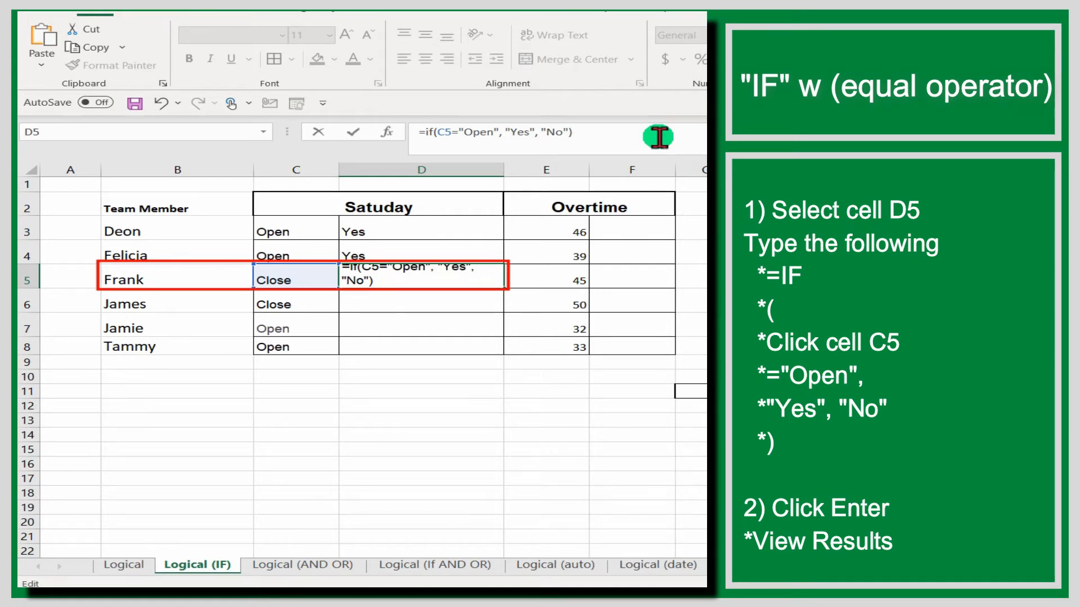
key(Return)
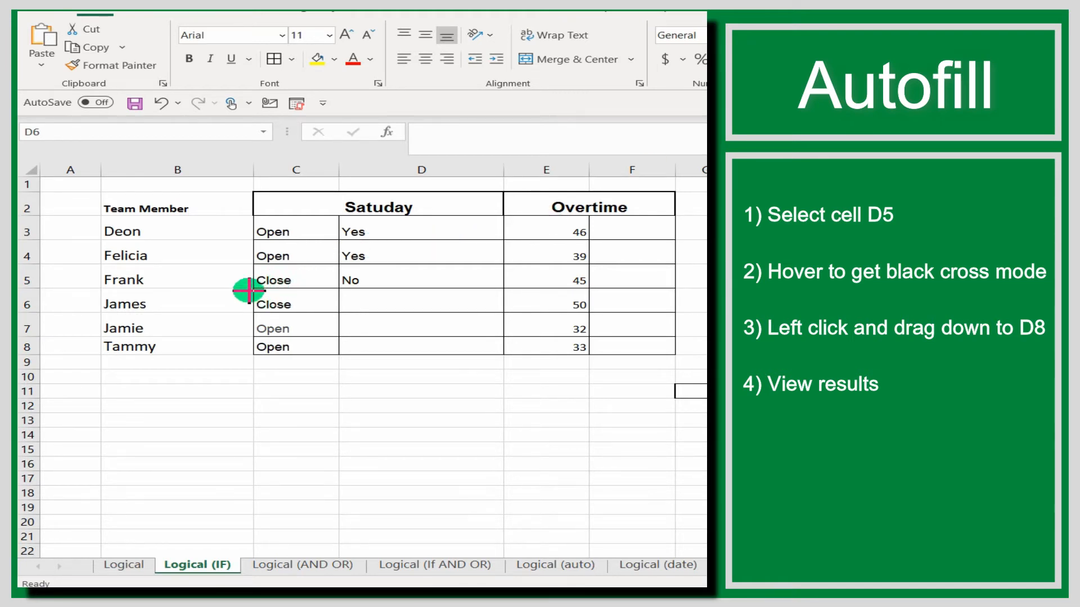
Autofill the IF formula from D5 down to D8 and inspect the copied formulas
mouse_move(259, 288)
mouse_down()
mouse_move(349, 294)
mouse_move(505, 353)
mouse_up()
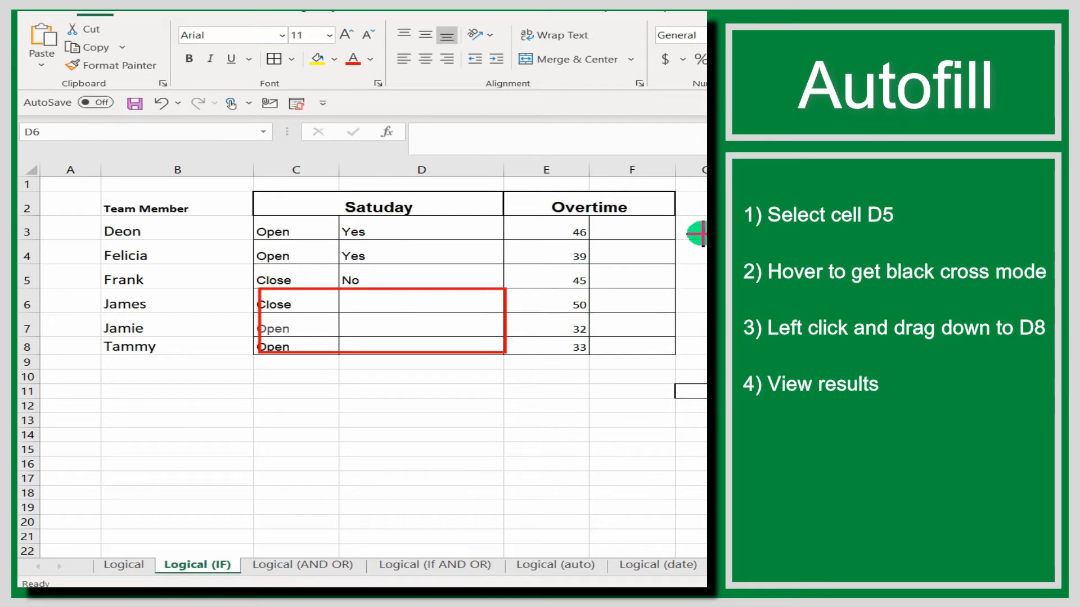
click(434, 274)
drag(505, 289, 518, 348)
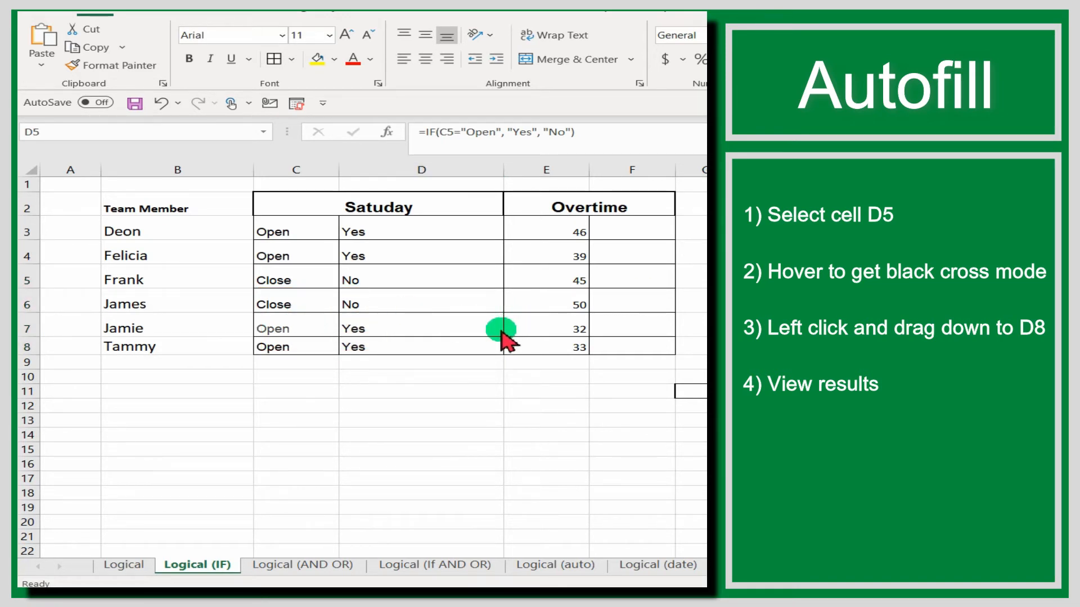
click(406, 327)
click(412, 333)
click(424, 346)
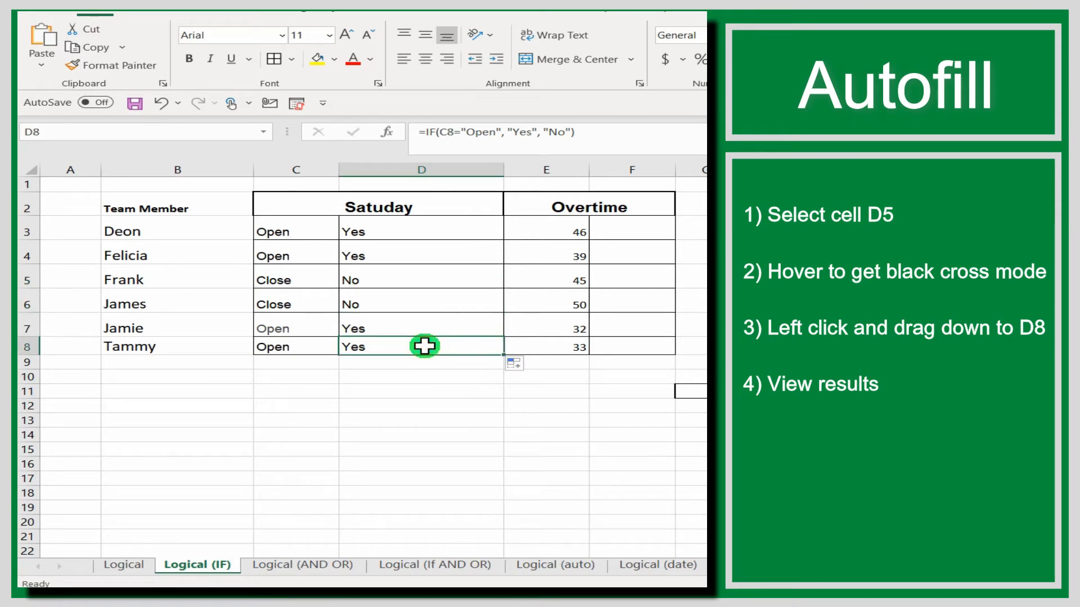
Widen column F slightly and enter the formula =IF(E3>40, "Yes", "No") in cell F3
drag(670, 173, 705, 173)
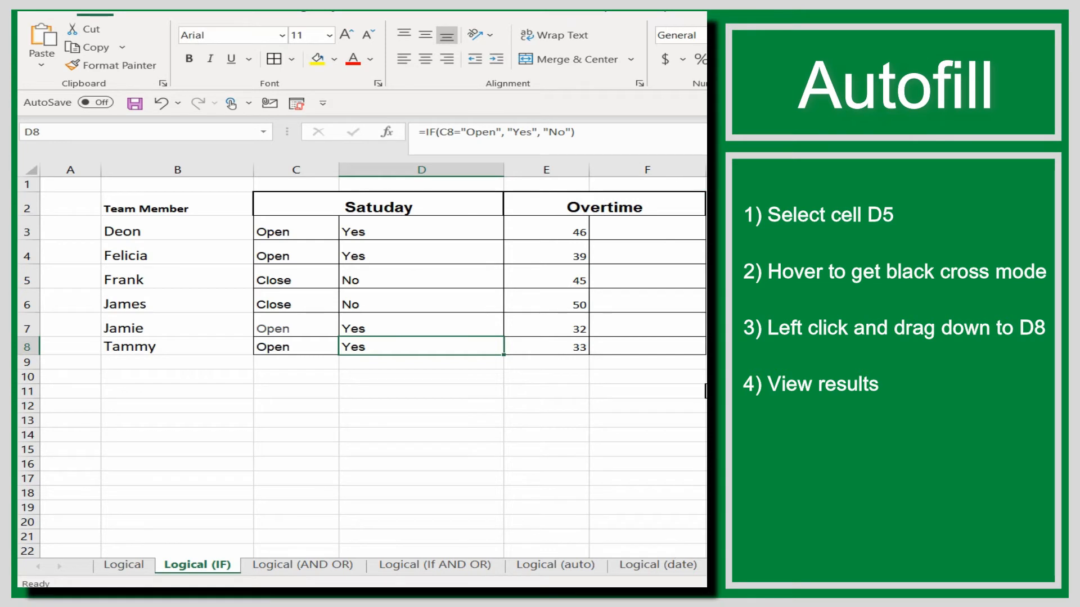
click(649, 226)
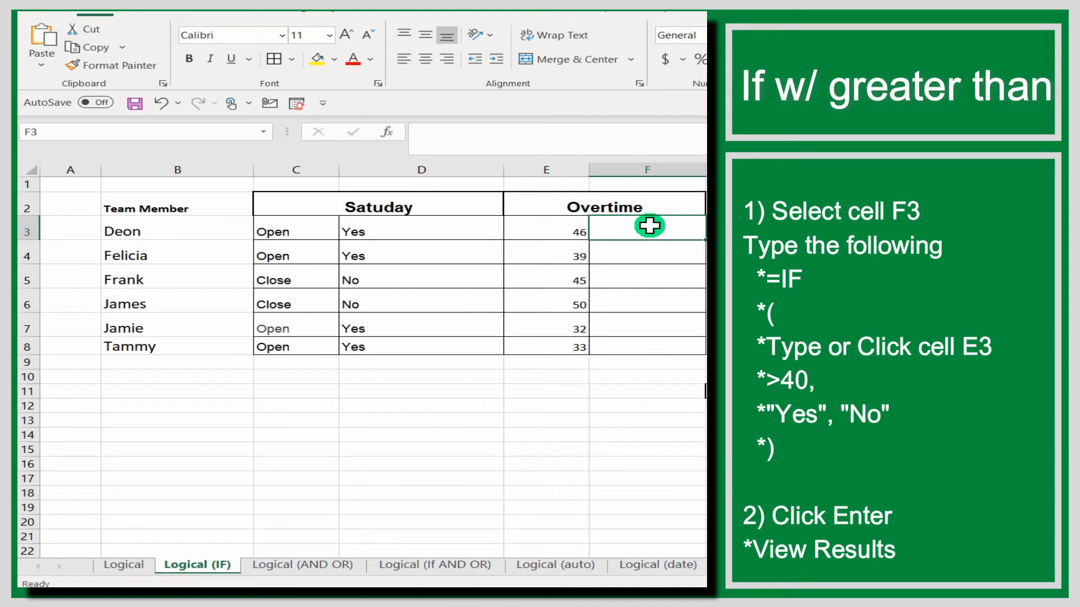
text(=)
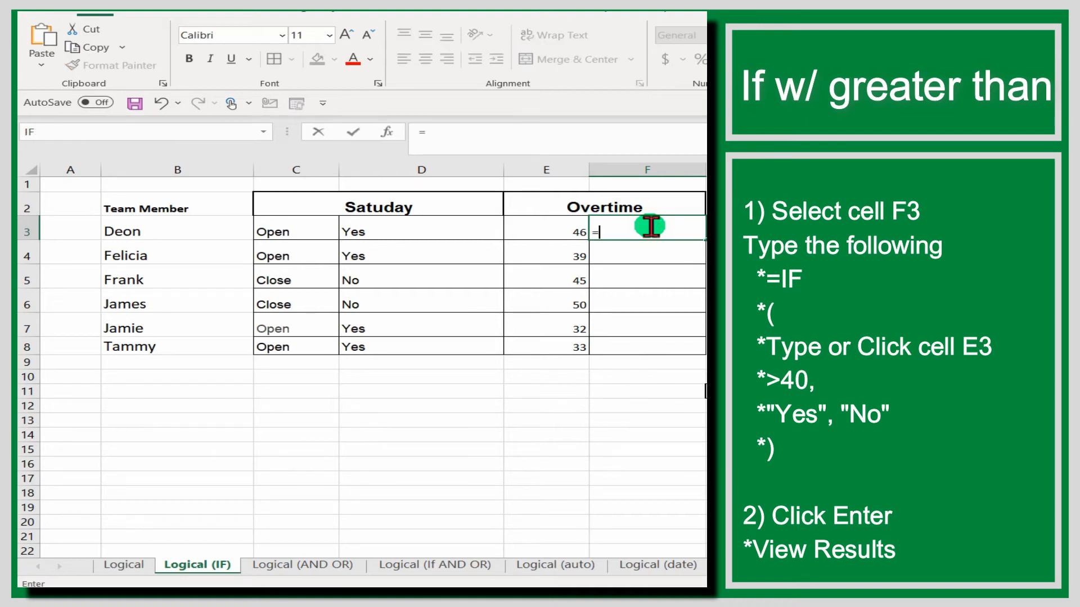
text(if)
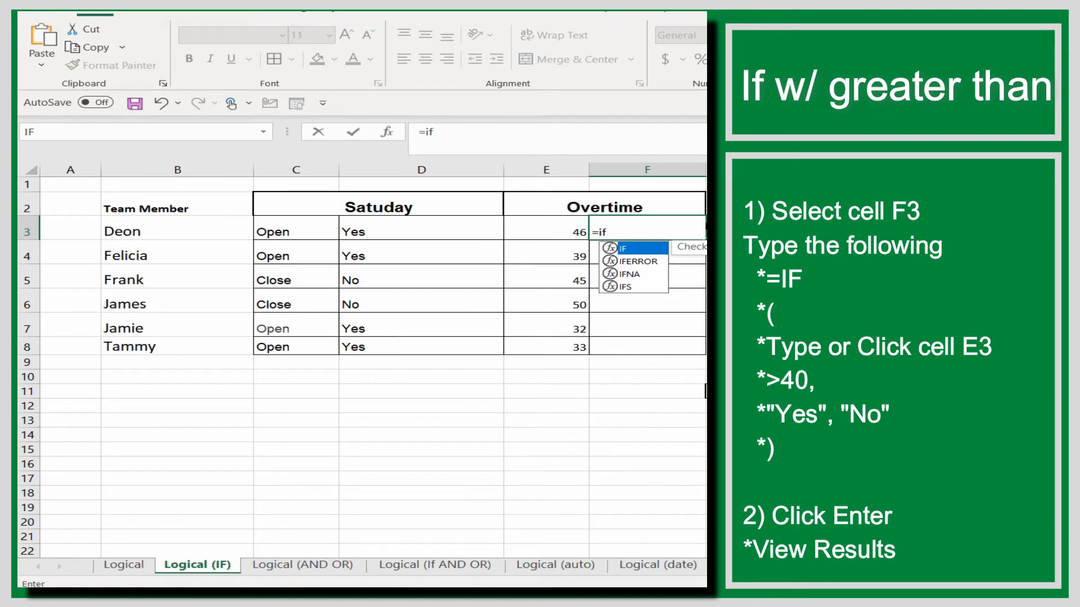
text(()
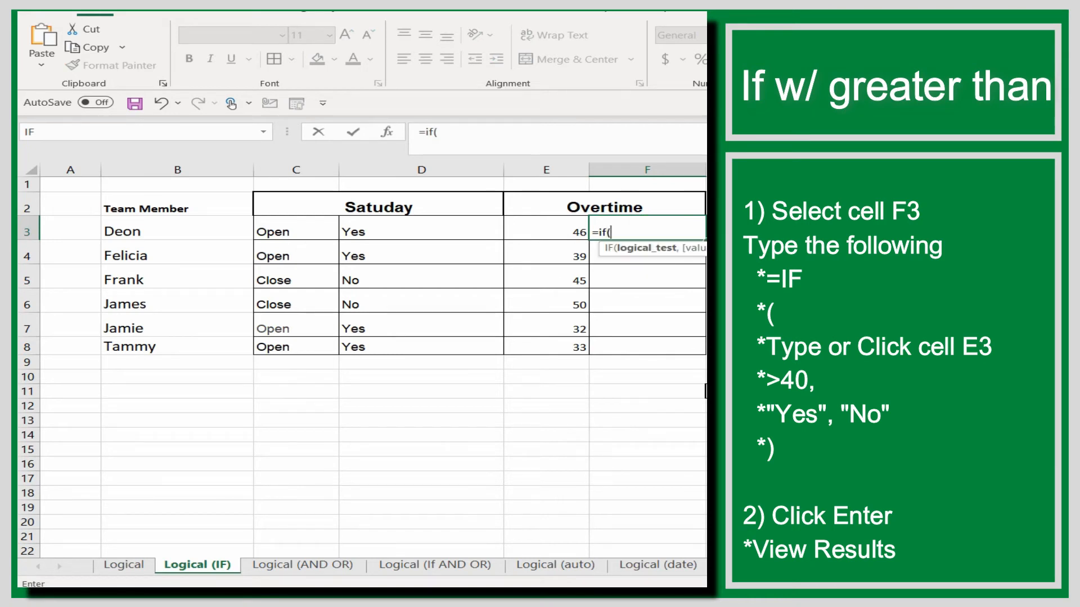
click(559, 233)
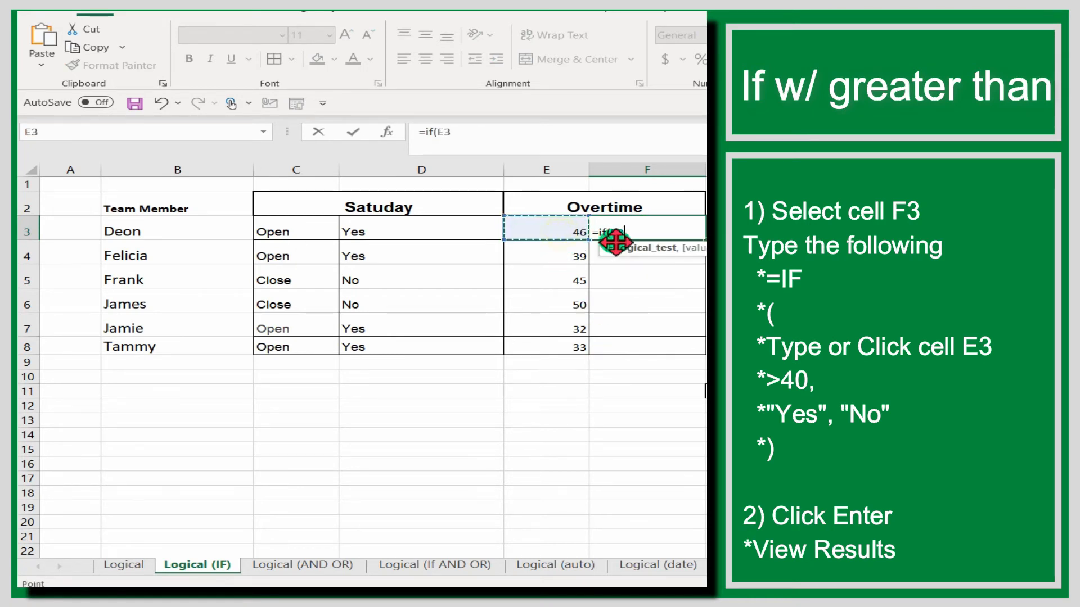
text(>40,)
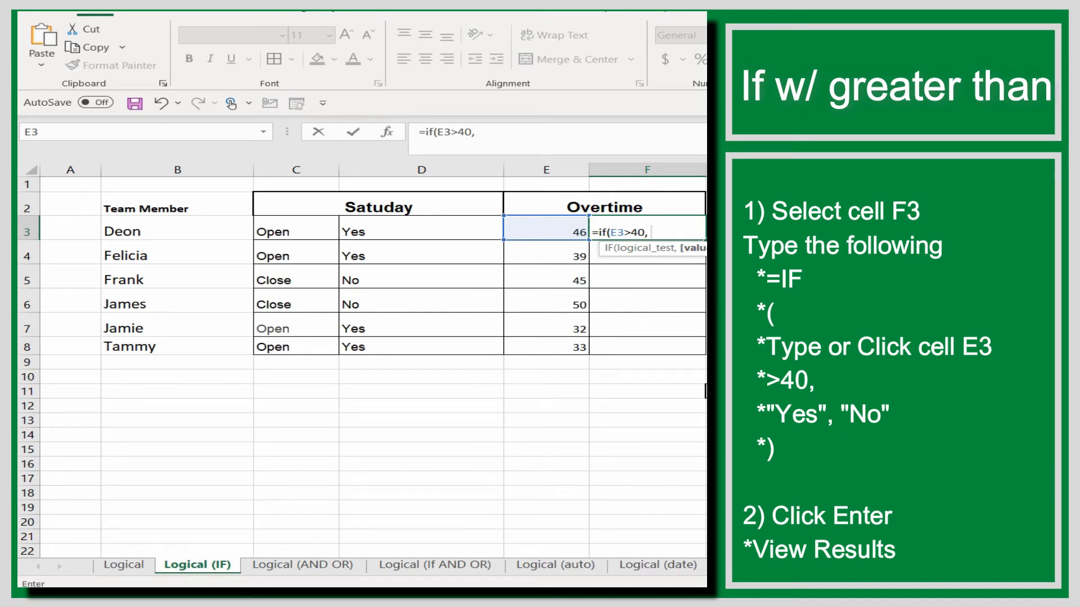
text("Yes", "No)
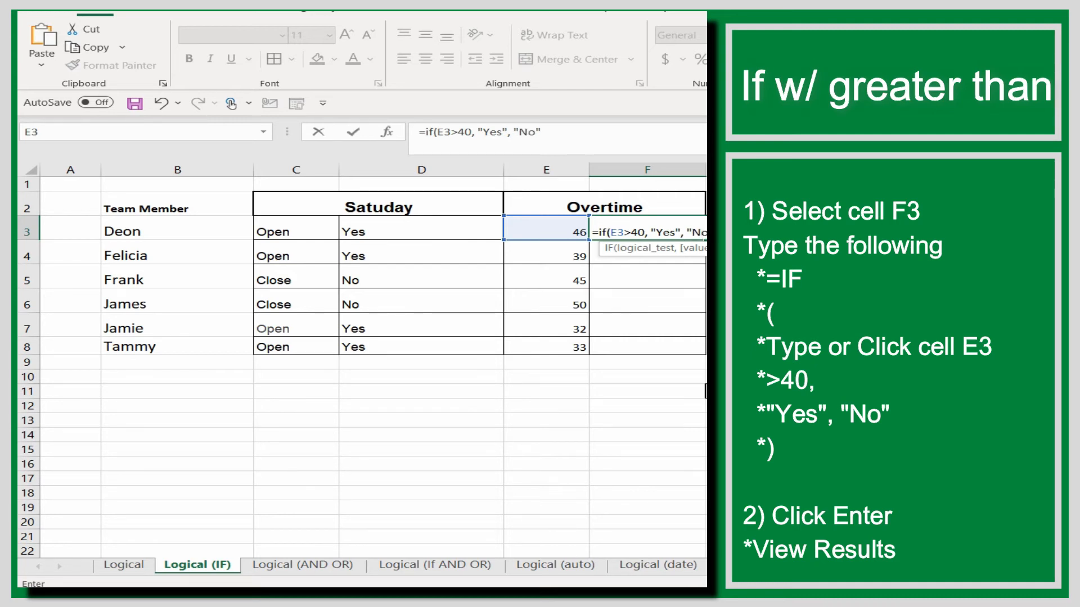
text("))
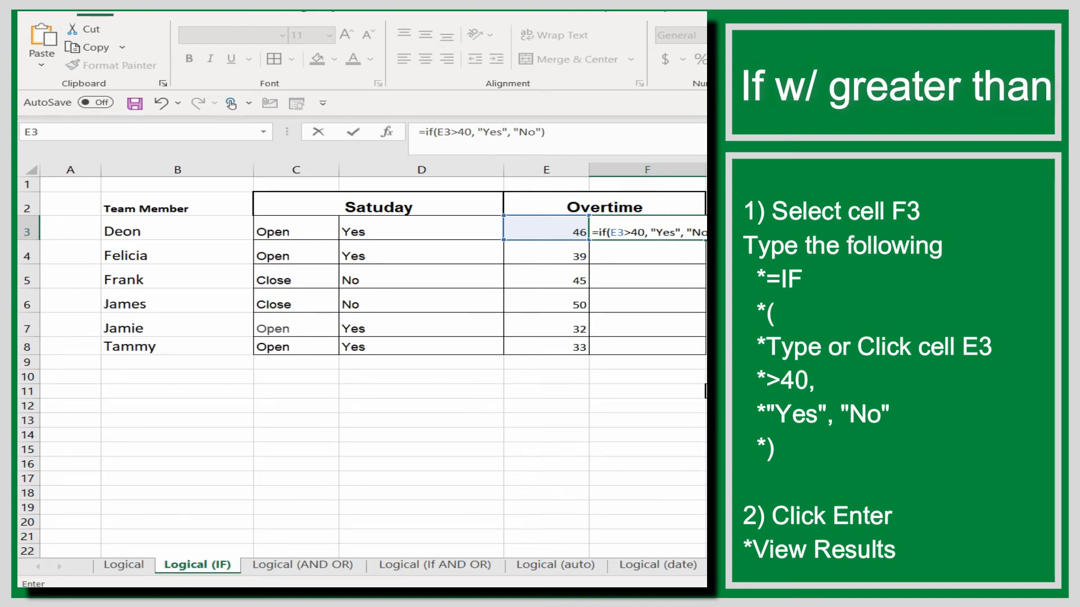
drag(568, 135, 392, 133)
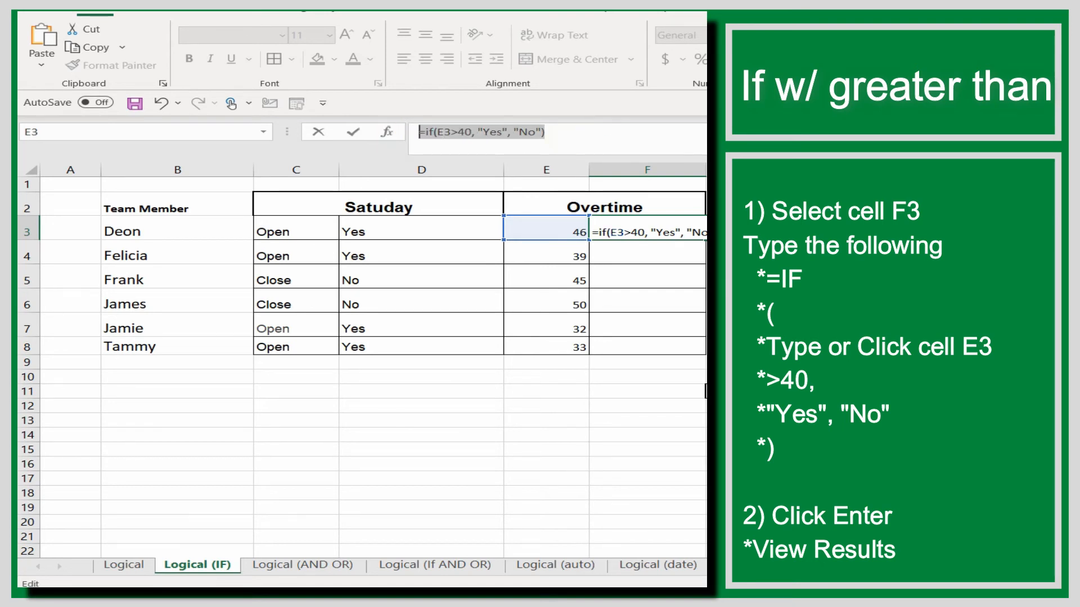
key(Return)
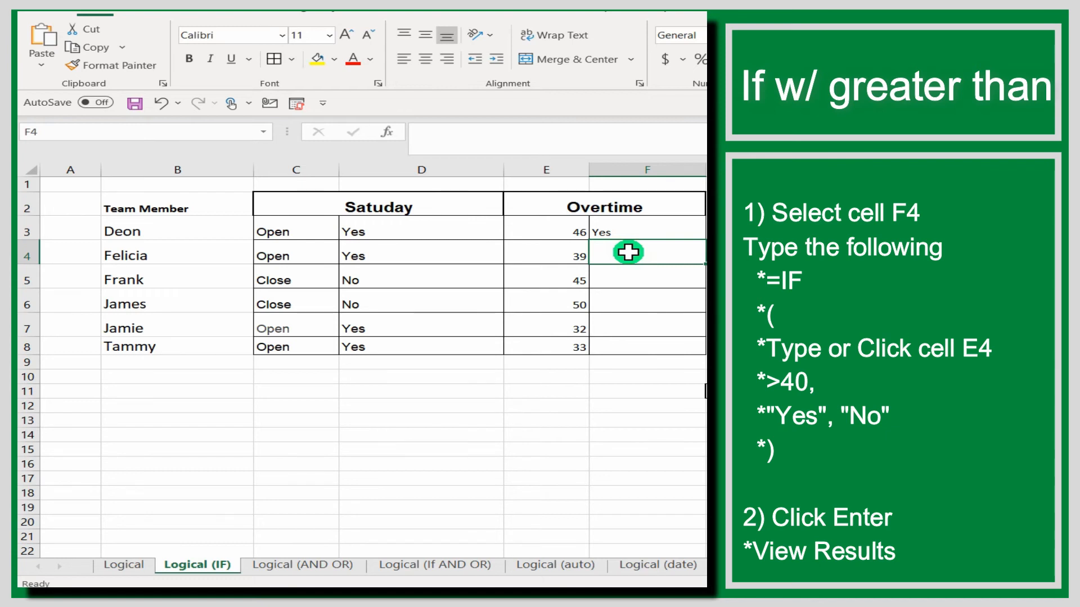
Enter the formula =IF(E4>40, "Yes", "No") in cell F4, accepting the proposed correction for the missing closing quotation mark
text(=if)
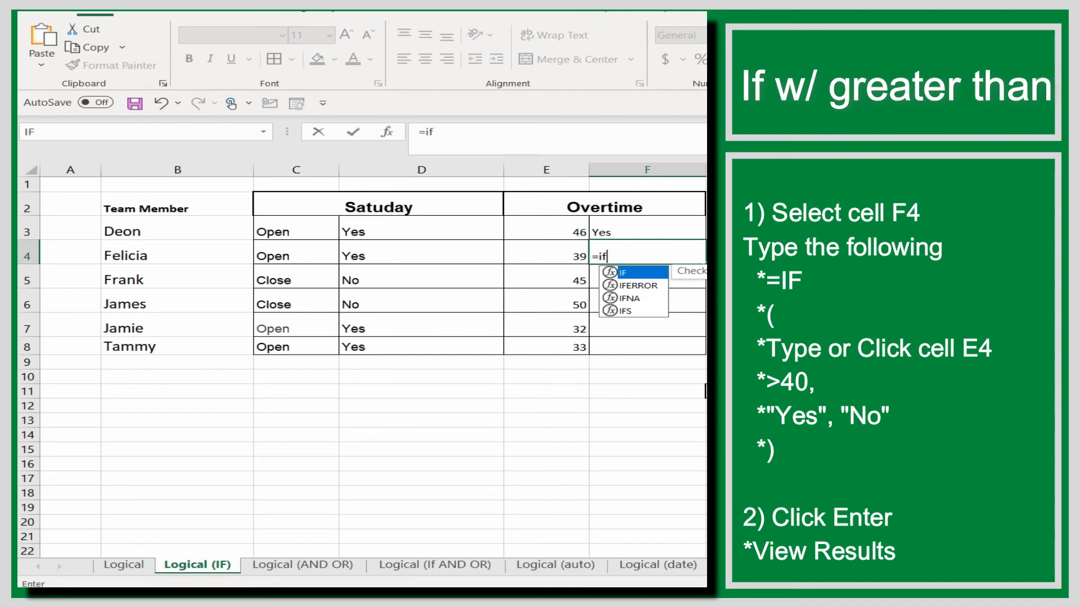
text(()
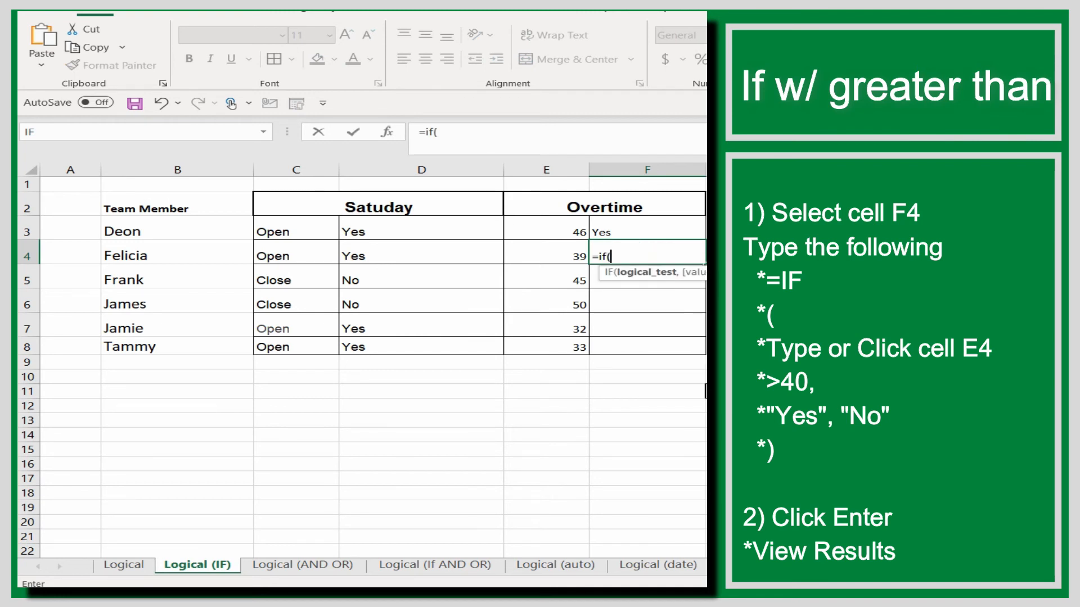
click(542, 255)
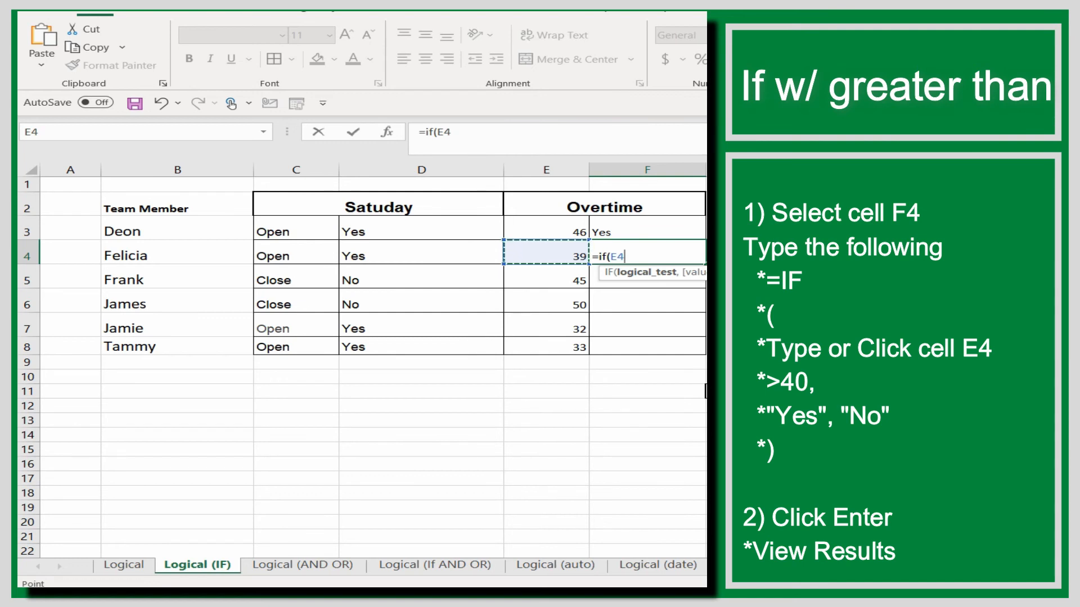
text(>40, )
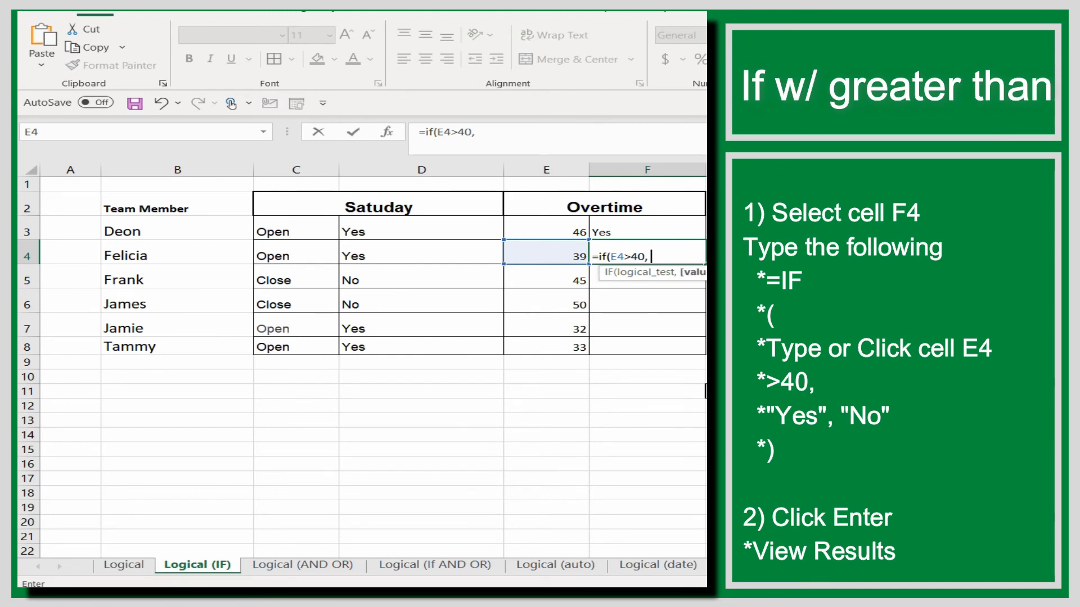
text(""Yes")
text(, "Now)
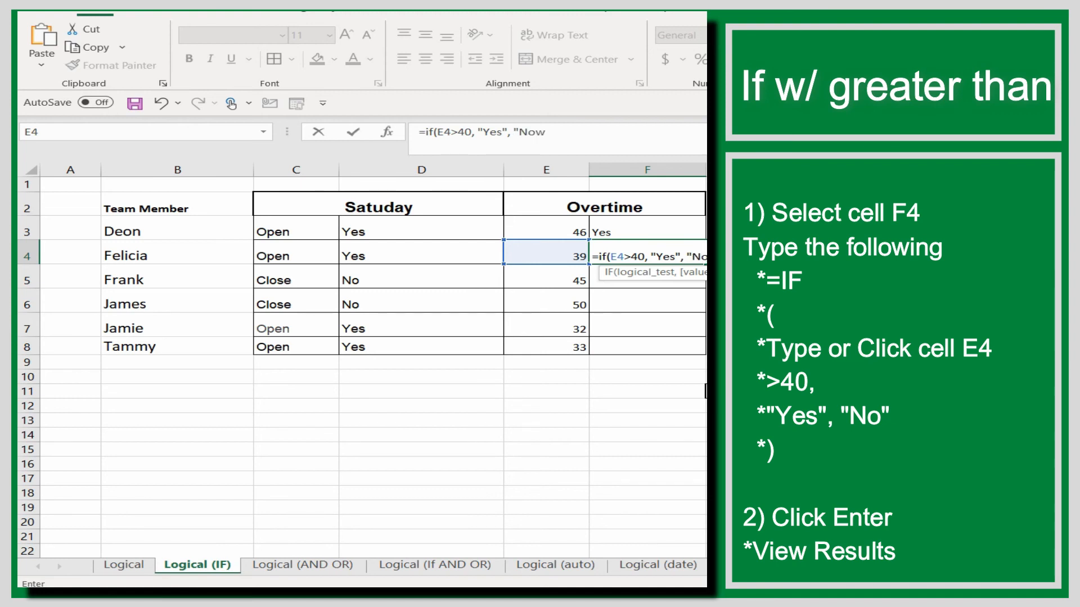
key(BackSpace)
drag(574, 135, 393, 125)
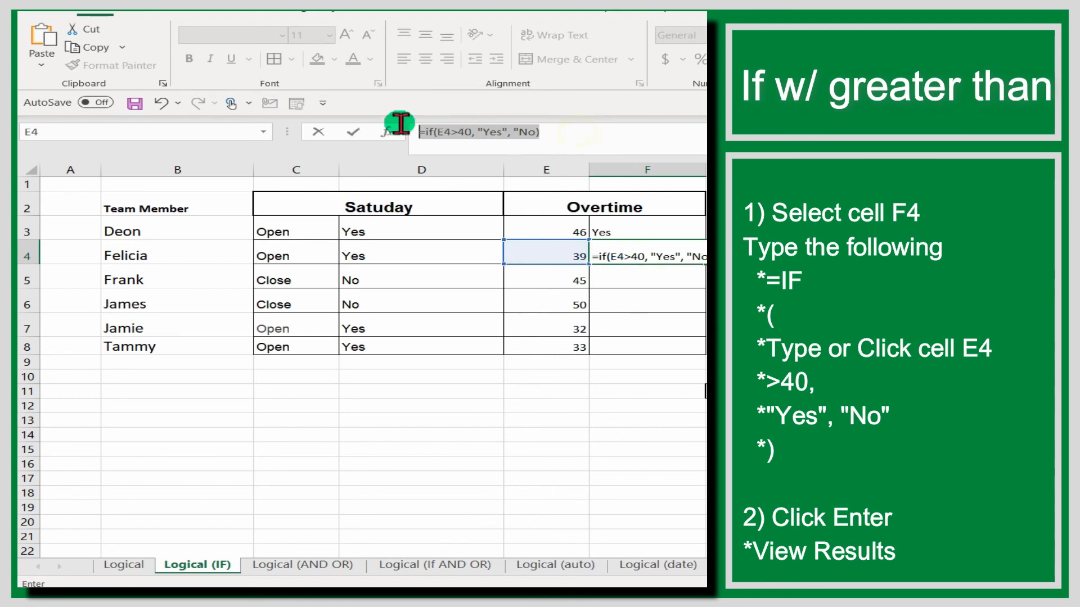
key(Return)
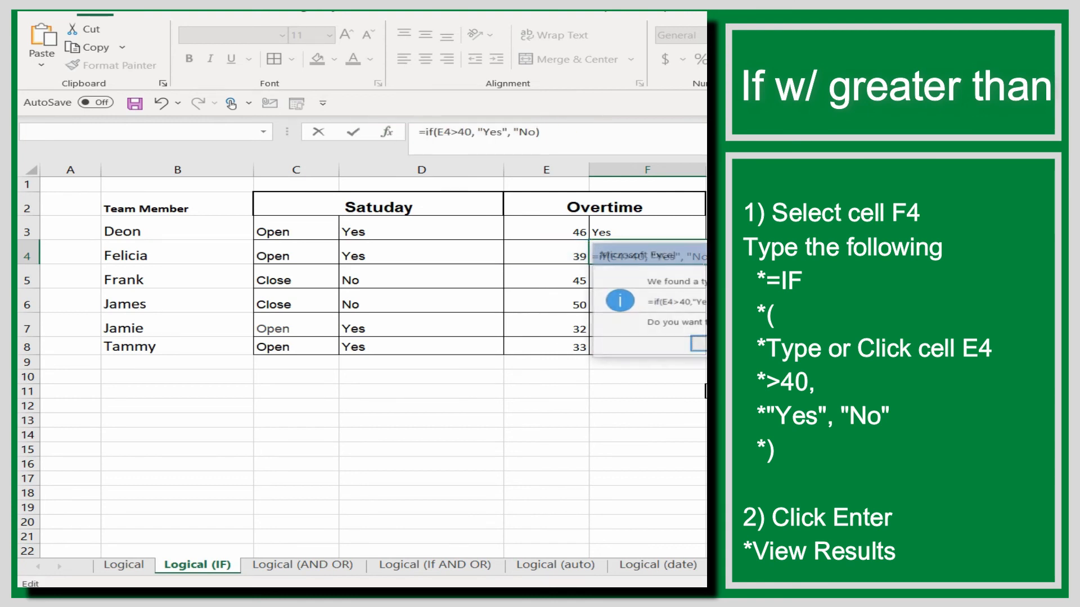
key(Return)
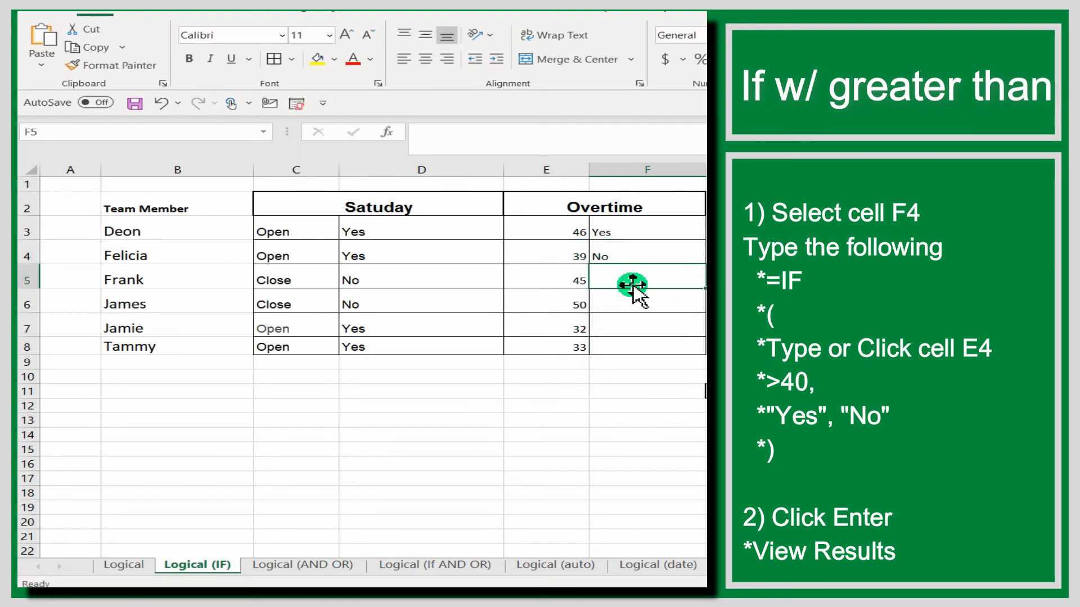
Autofill the overtime IF formula from F4 down to F8 and inspect the copied formula in F7
click(610, 247)
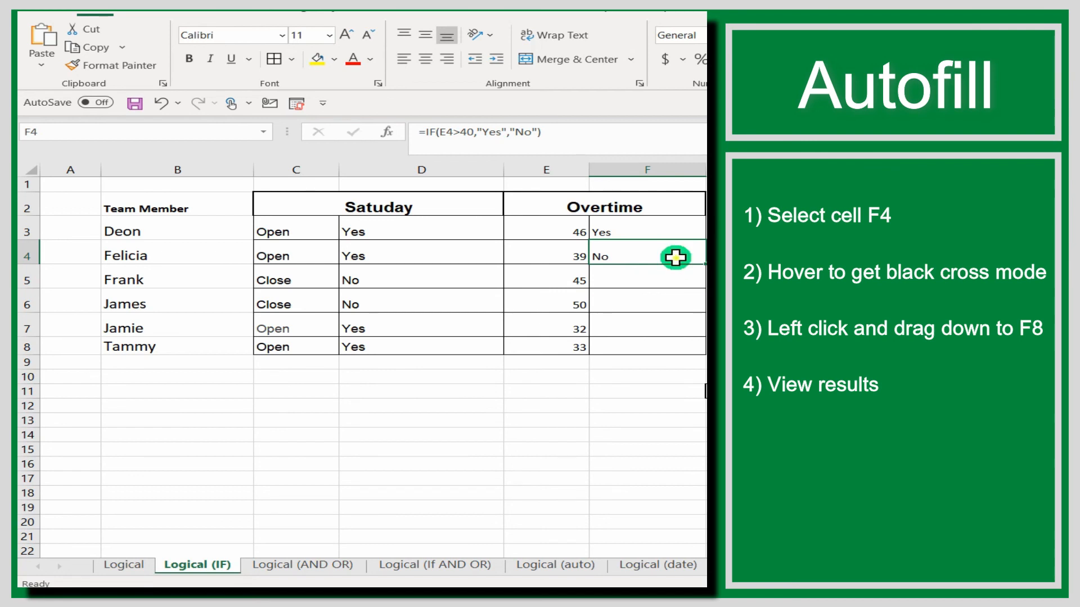
drag(700, 264, 692, 353)
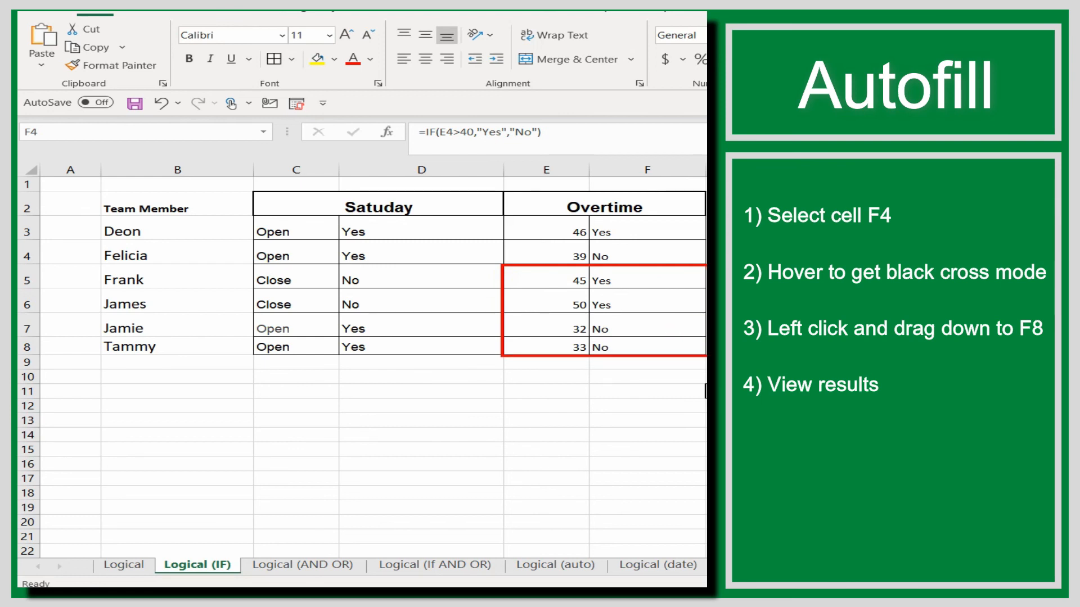
drag(629, 294, 624, 347)
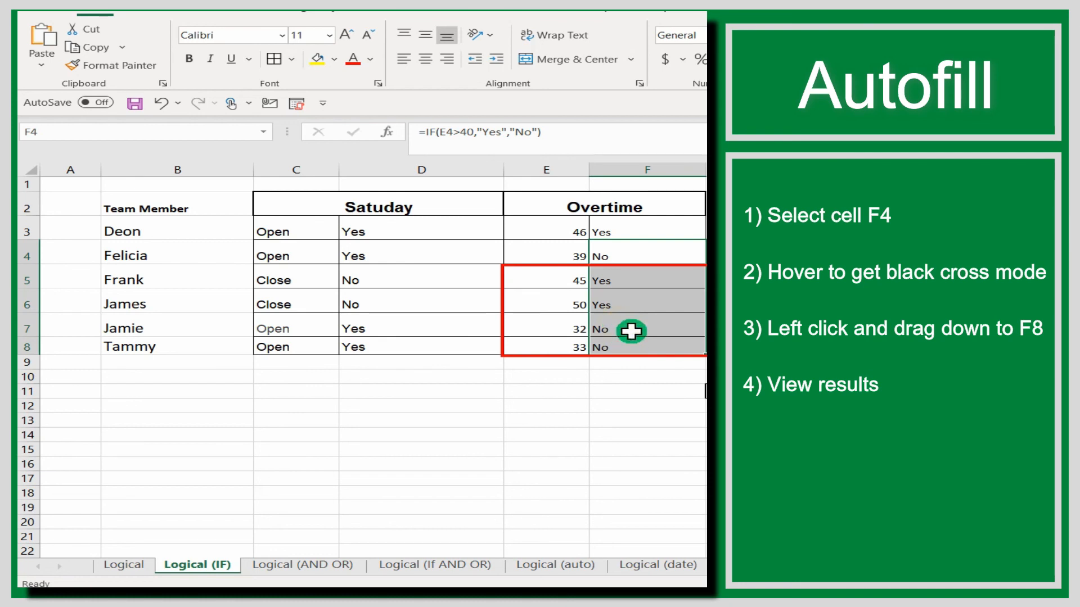
click(631, 328)
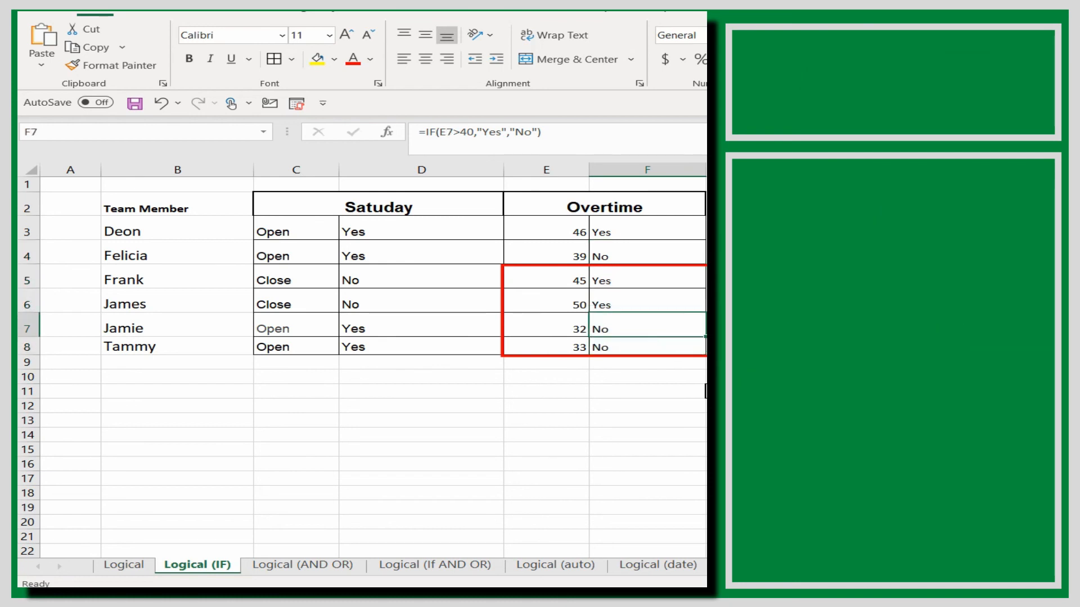